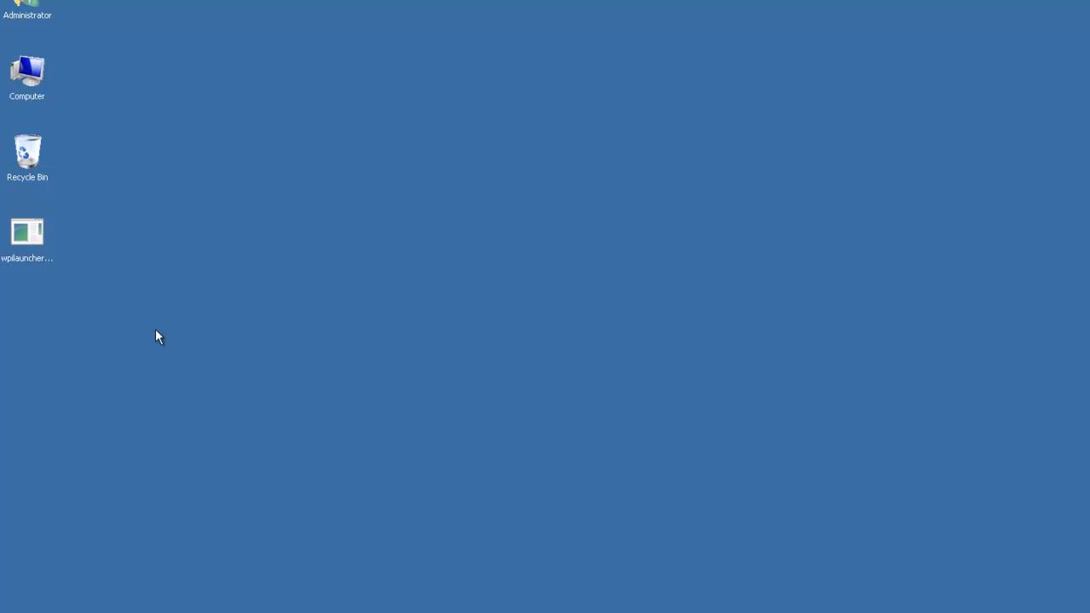
Run the wpilauncher file from the desktop and add IIS 7 Recommended Configuration to the items for installation.
double_click(23, 253)
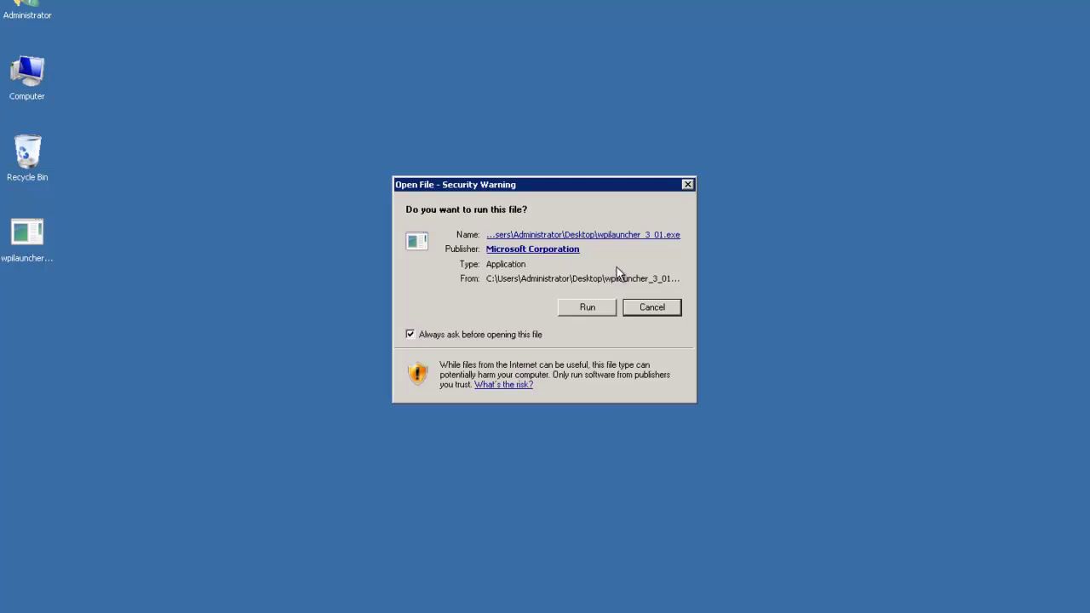
left_click(585, 309)
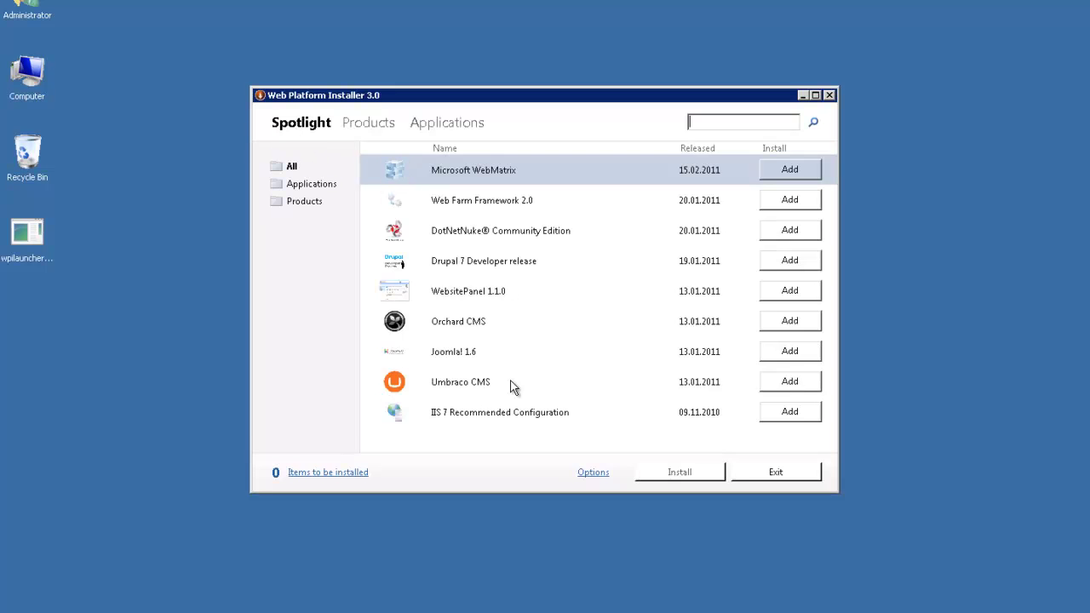
left_click(557, 418)
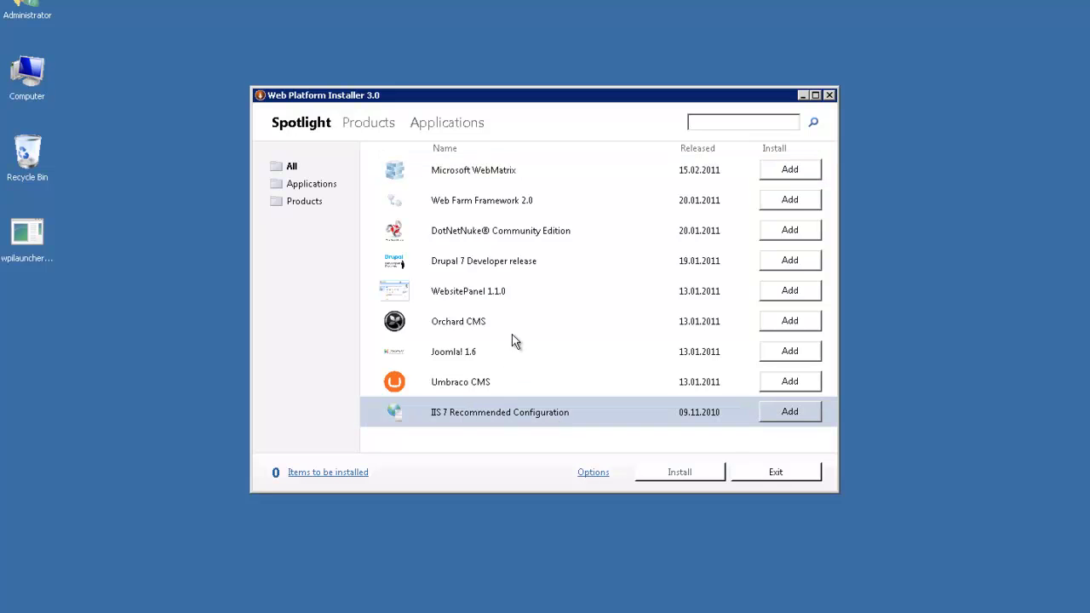
left_click(791, 413)
Review the queued items and dependencies of IIS 7 Recommended Configuration, and close the cart.
left_click(356, 482)
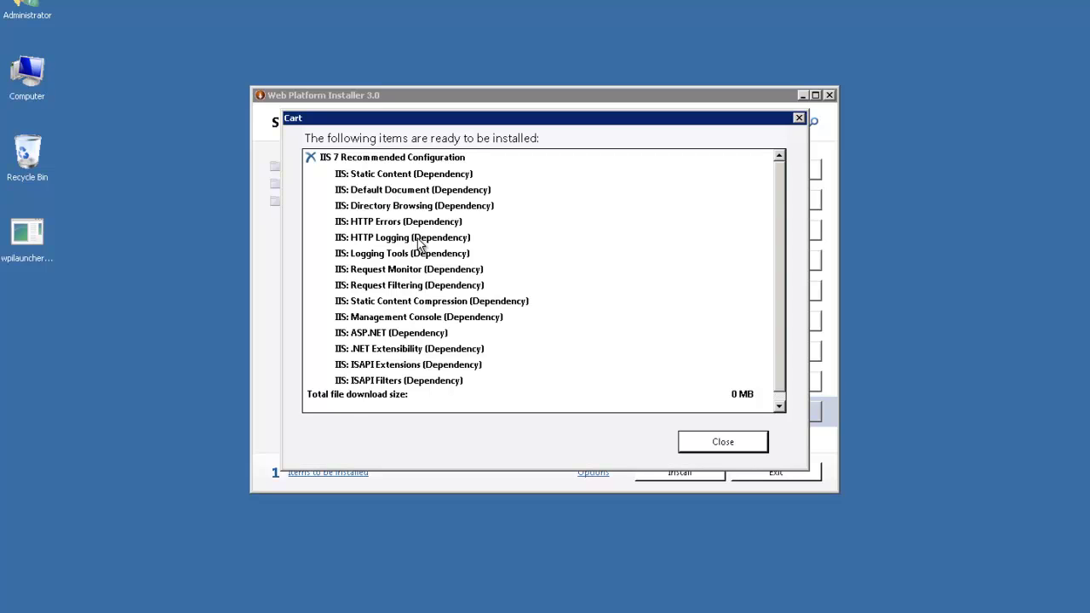
left_click_drag(782, 180, 786, 215)
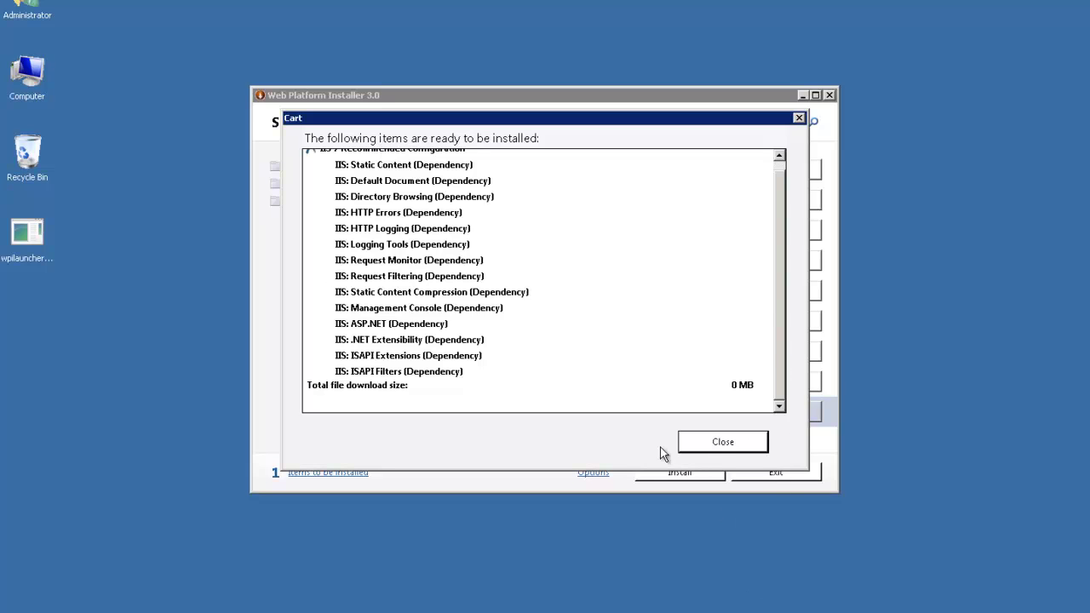
left_click(720, 445)
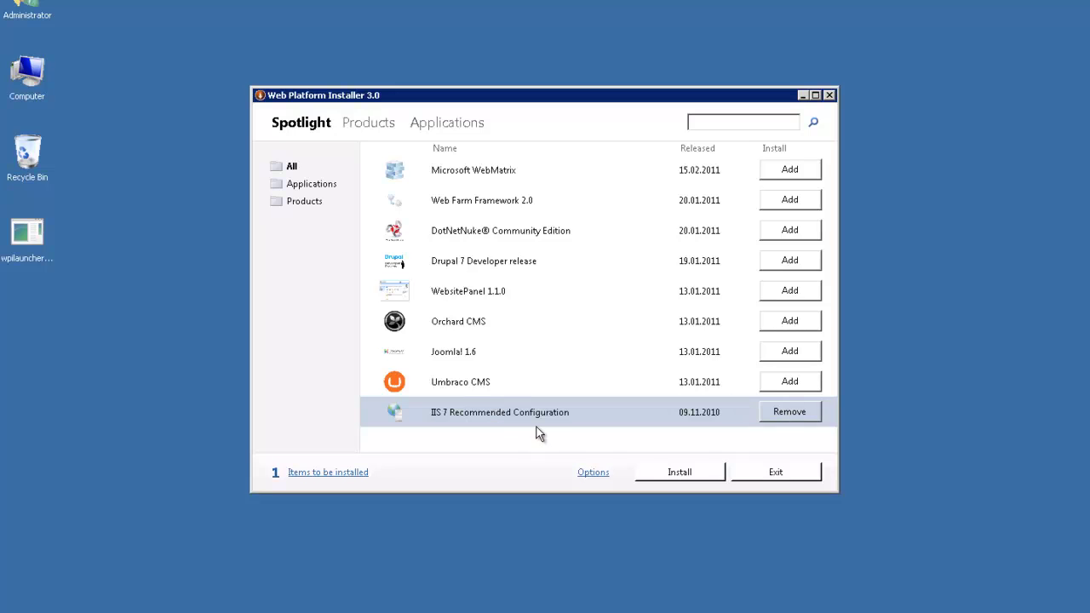
Start installing IIS 7 Recommended Configuration and accept the license terms.
left_click(681, 476)
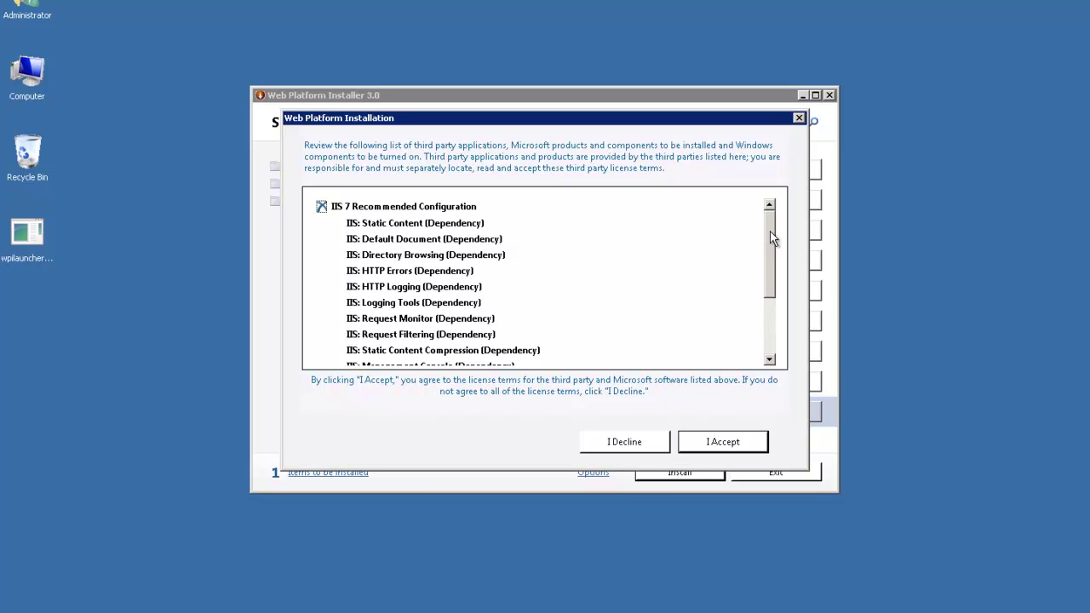
left_click_drag(770, 239, 771, 192)
left_click(708, 443)
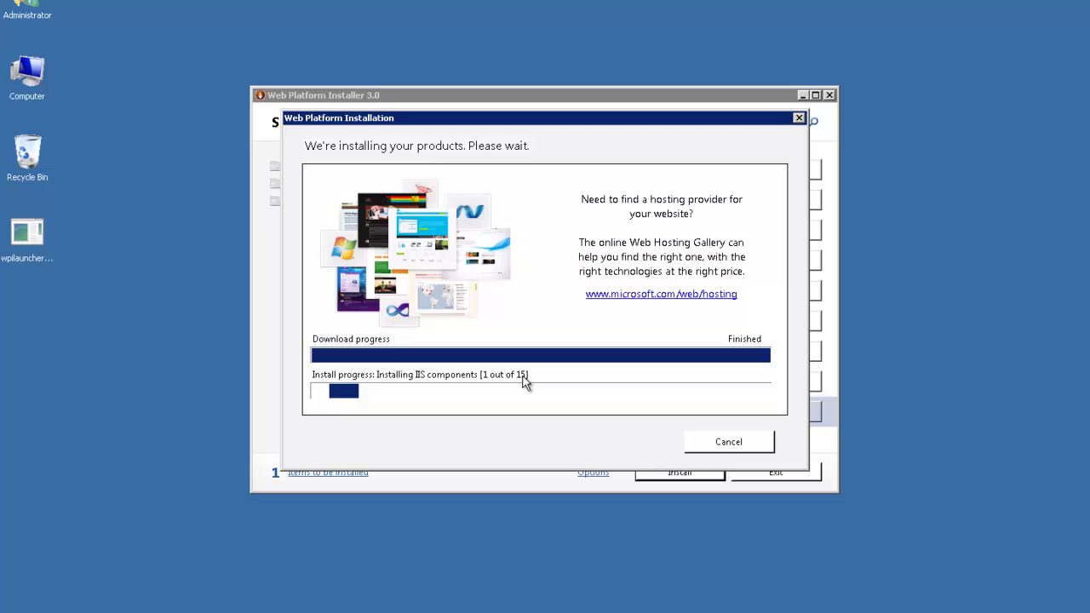
Open Server Manager from the Computer icon and examine which Web Server (IIS) role services are installed.
right_click(43, 94)
left_click(153, 106)
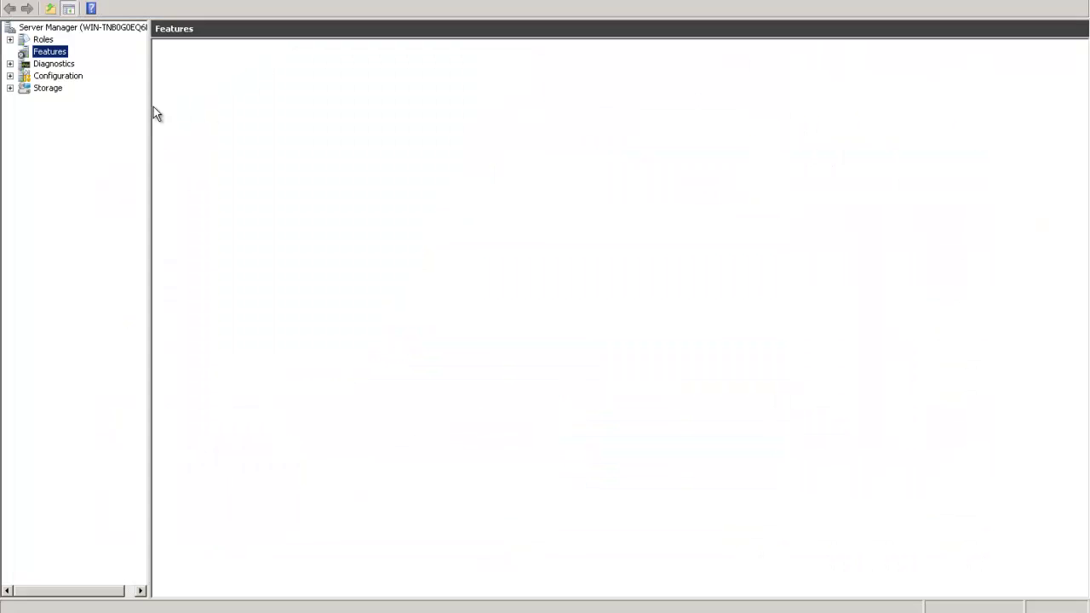
left_click(41, 40)
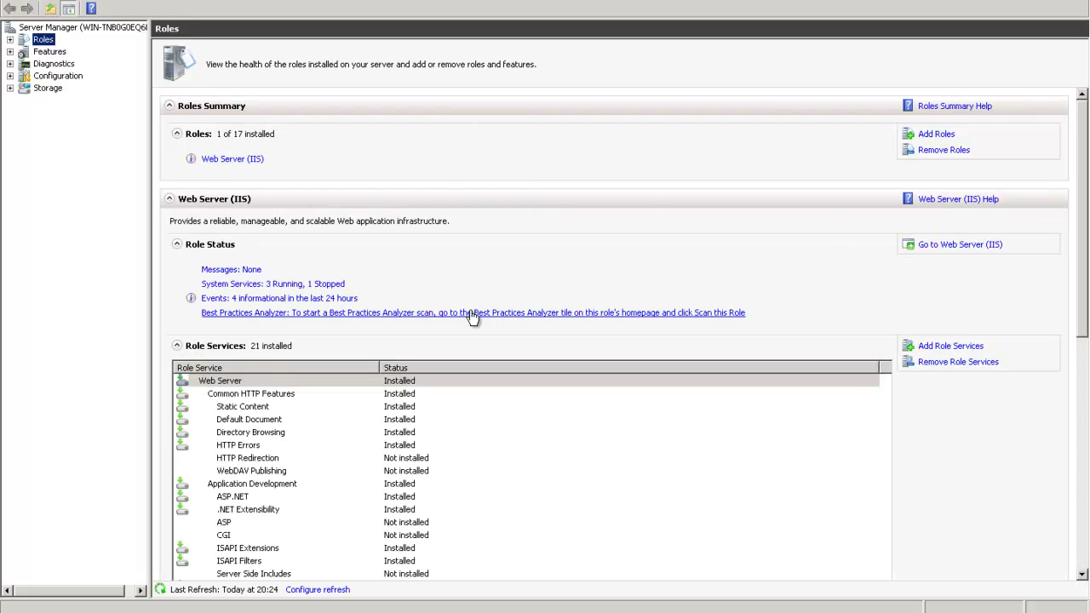
left_click_drag(1082, 121, 1086, 221)
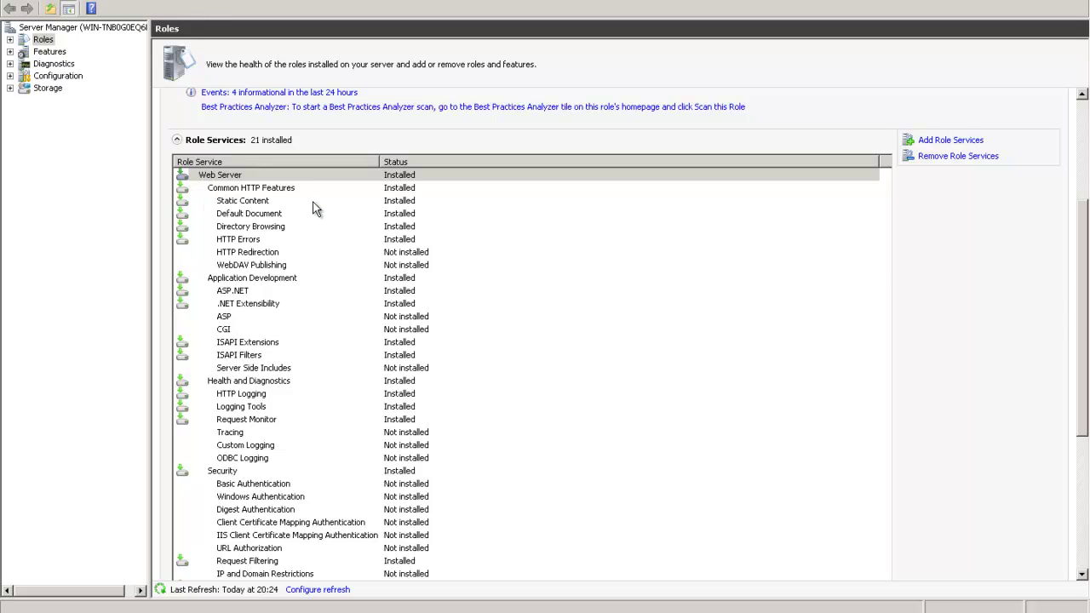
left_click_drag(1085, 342, 1088, 456)
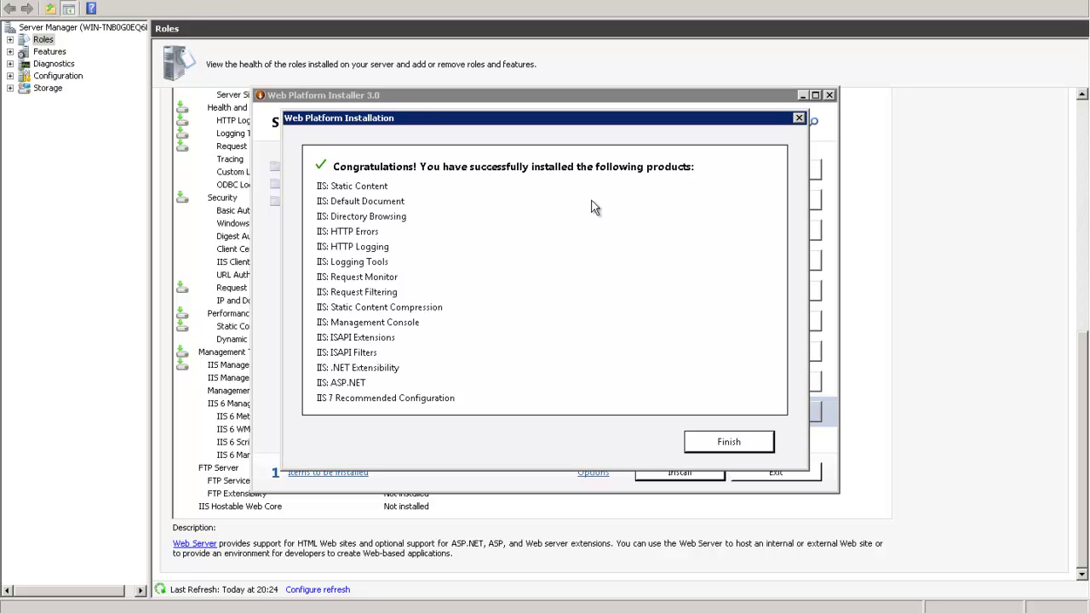
Finish the web platform installation and exit the Web Platform Installer.
left_click(704, 449)
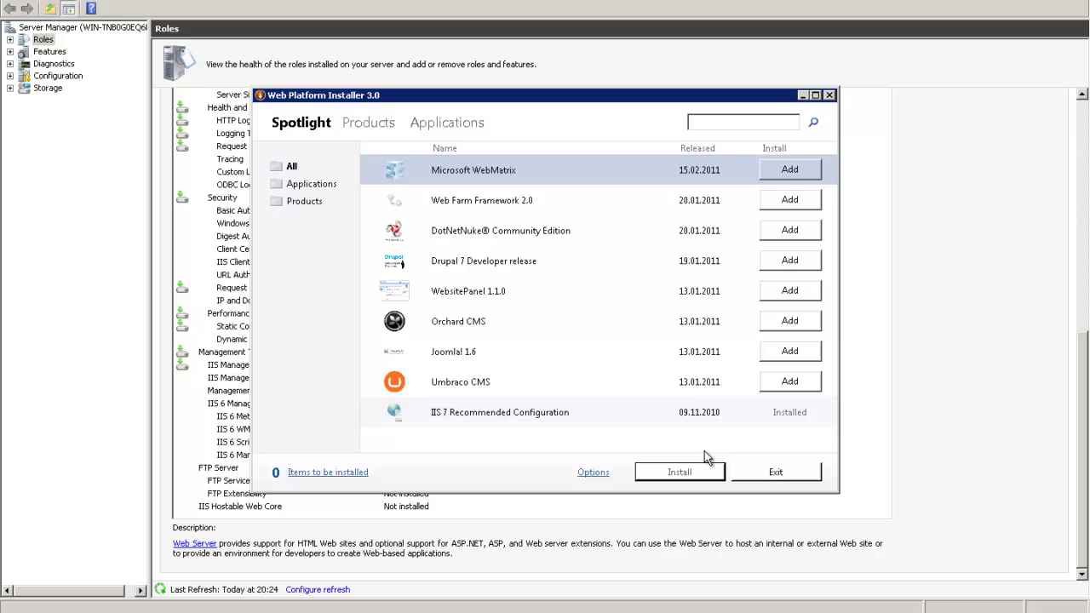
left_click(776, 474)
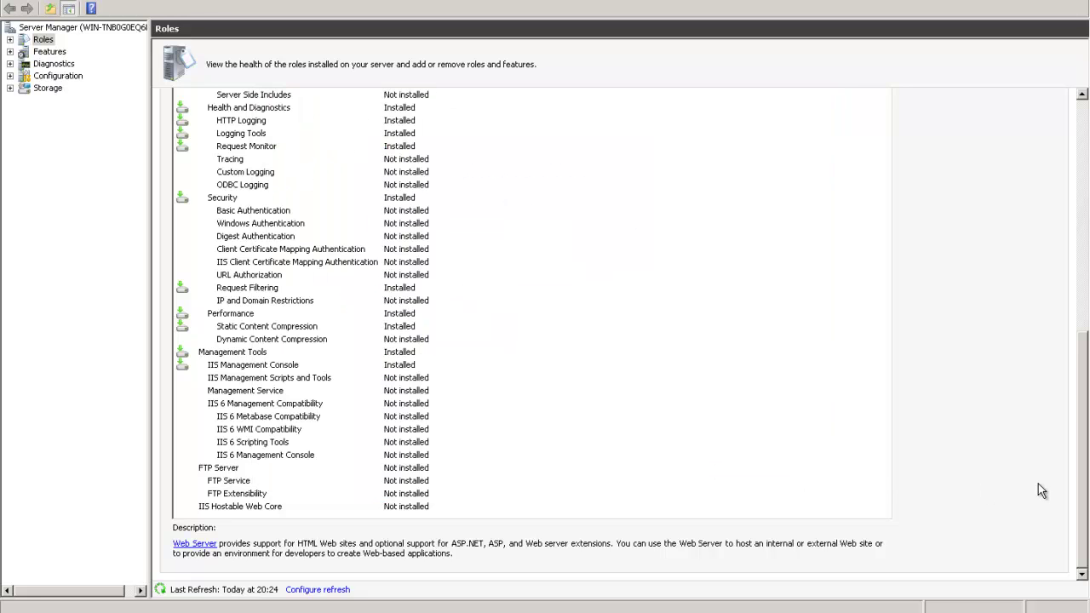
Start adding role services to Web Server (IIS) and select HTTP Redirection under Common HTTP Features.
left_click_drag(1086, 481, 1086, 194)
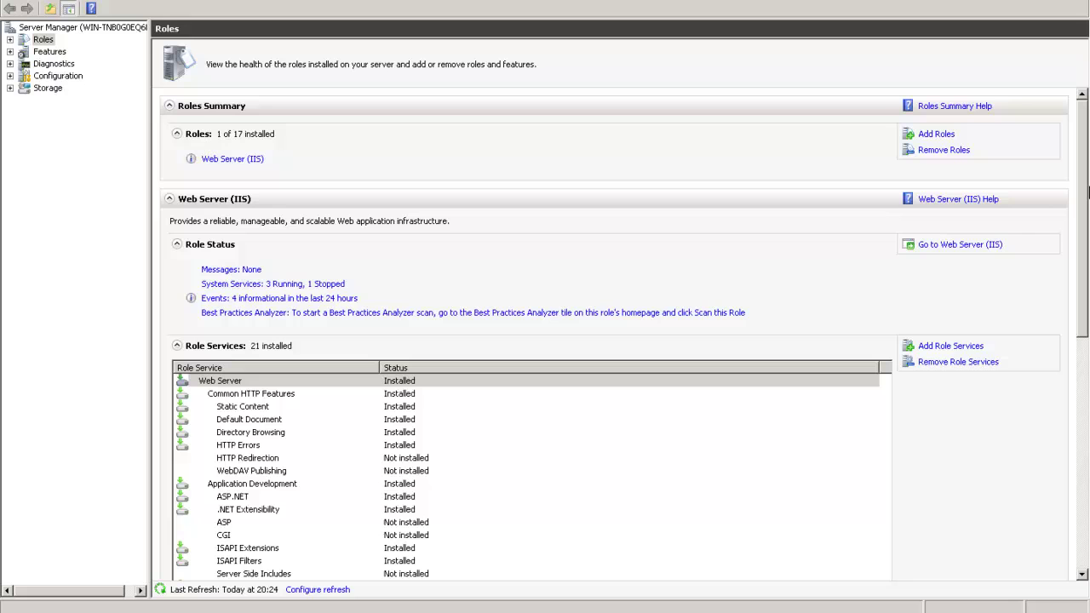
left_click(971, 347)
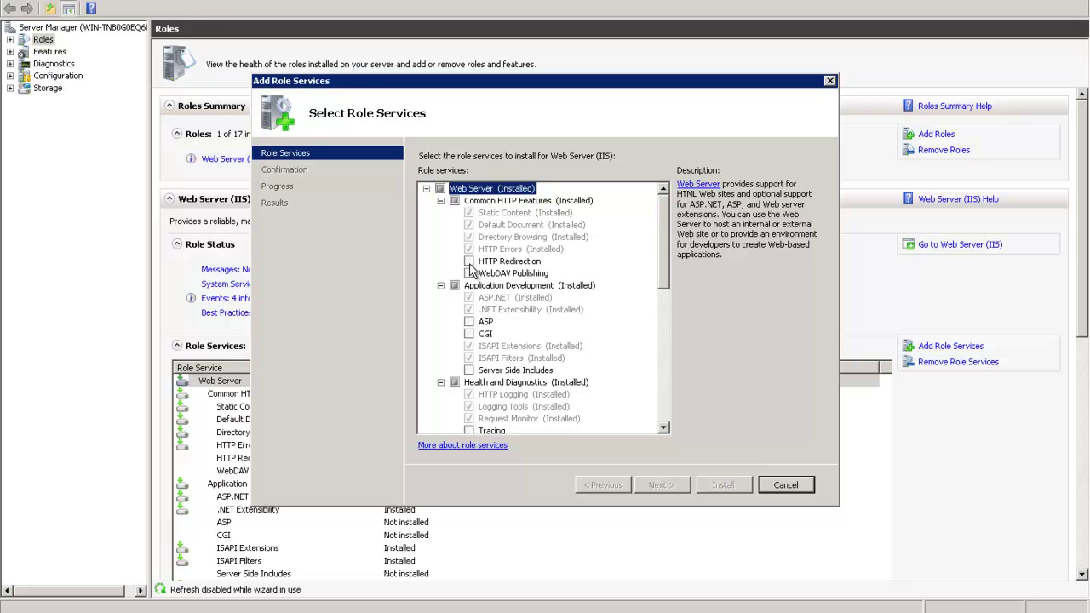
left_click(468, 261)
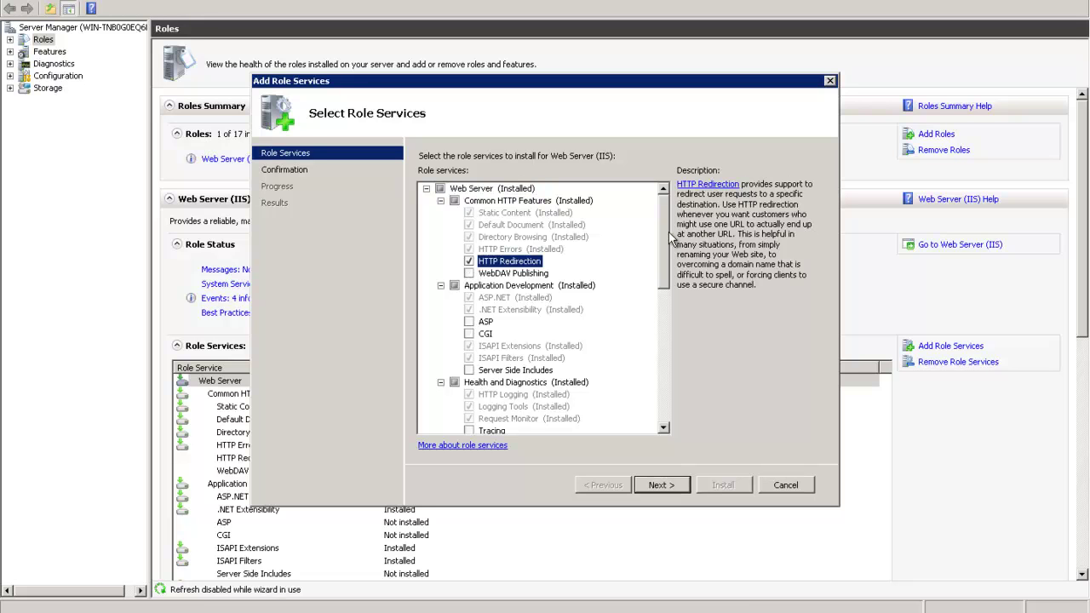
Select the Dynamic Content Compression role service under Performance.
scroll(672, 239, "down", 3)
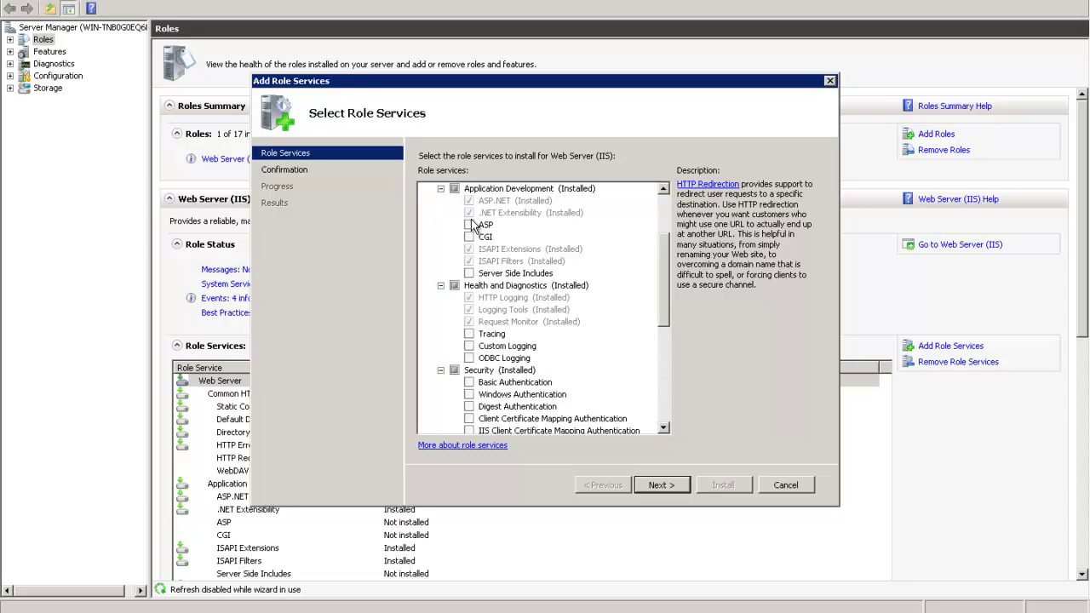
left_click_drag(664, 255, 482, 296)
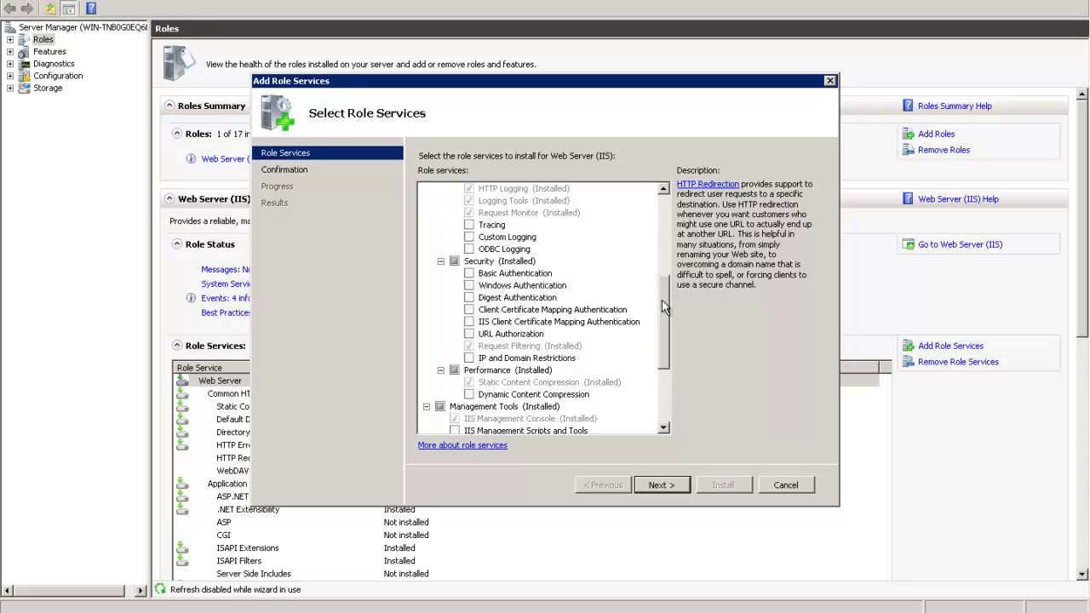
left_click_drag(665, 307, 671, 342)
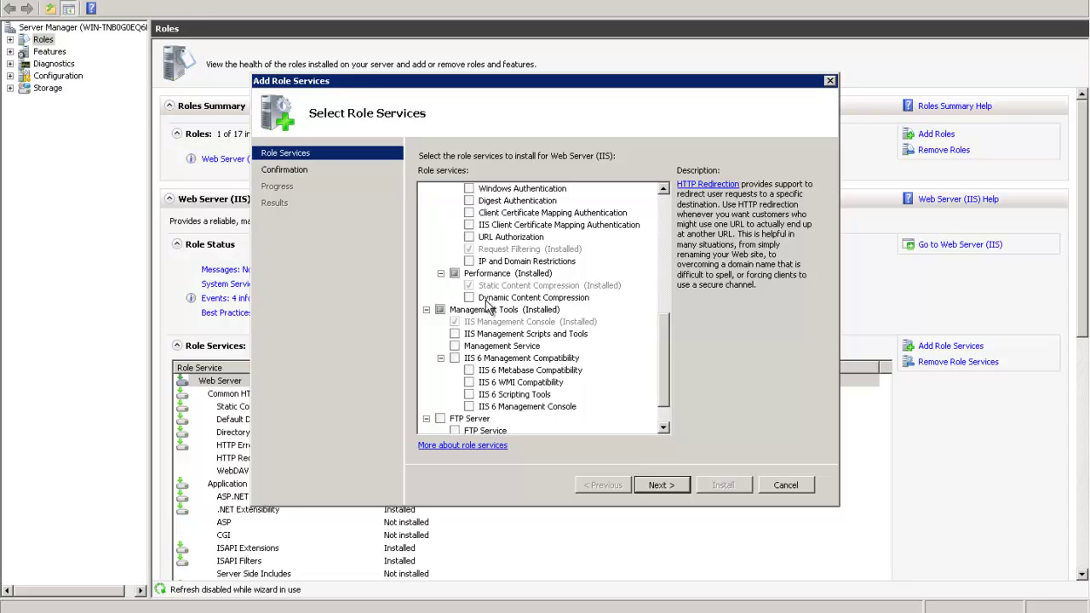
left_click(576, 300)
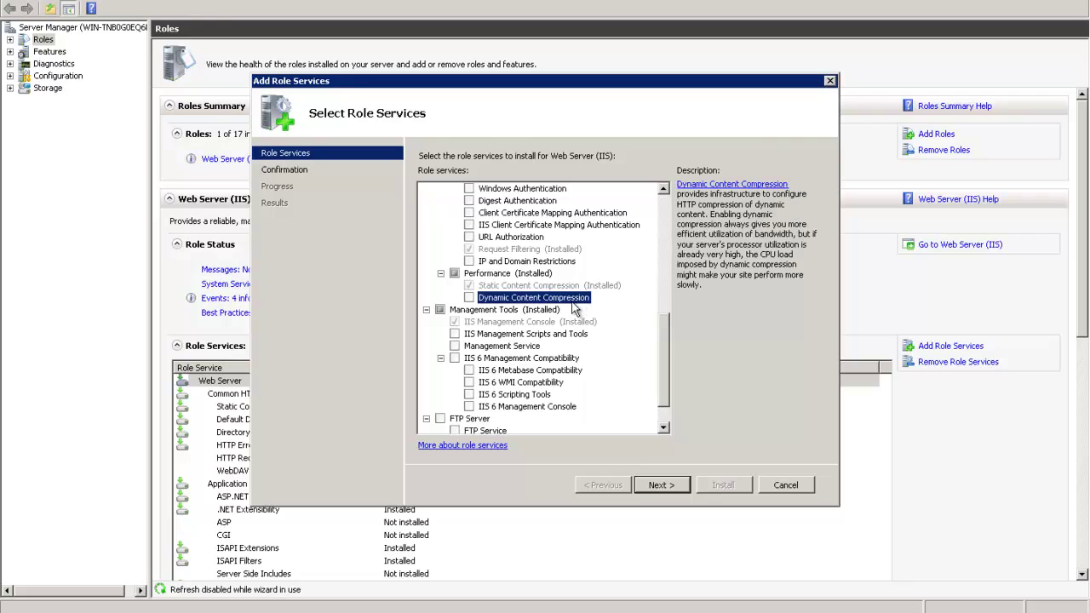
left_click(469, 297)
Select IIS Management Scripts and Tools and the FTP Server with its services, and view the Management Service description.
scroll(670, 341, "down", 1)
scroll(669, 352, "down", 1)
left_click(494, 298)
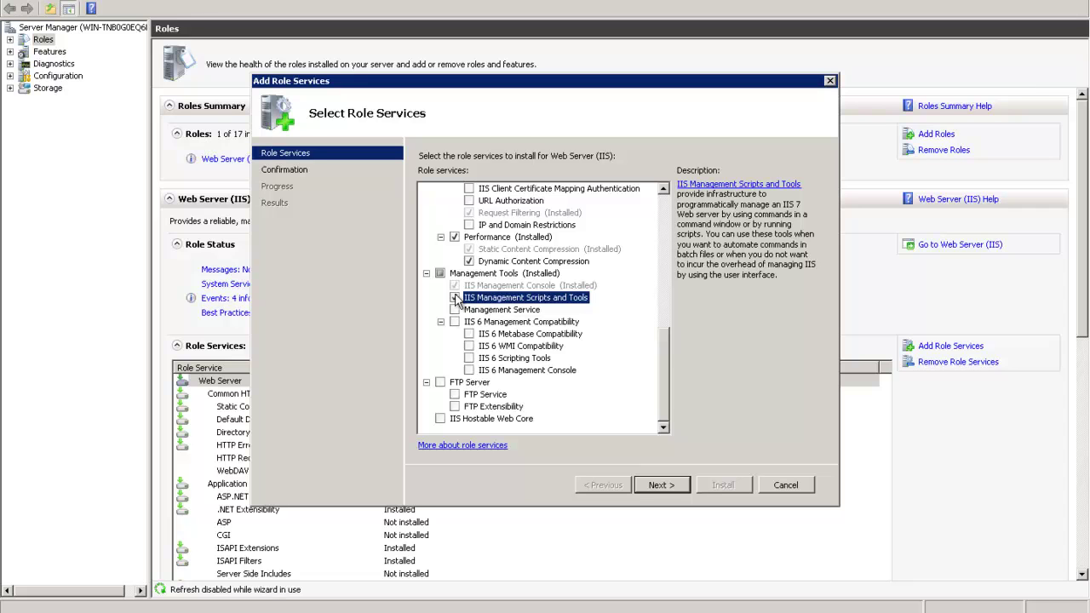
left_click(455, 298)
left_click(440, 385)
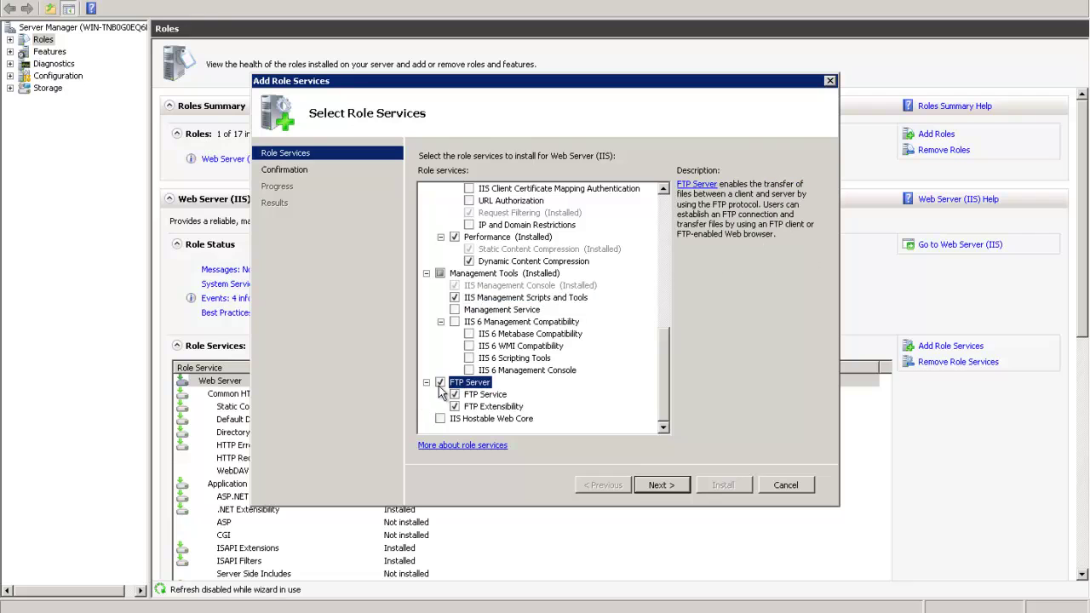
left_click(500, 311)
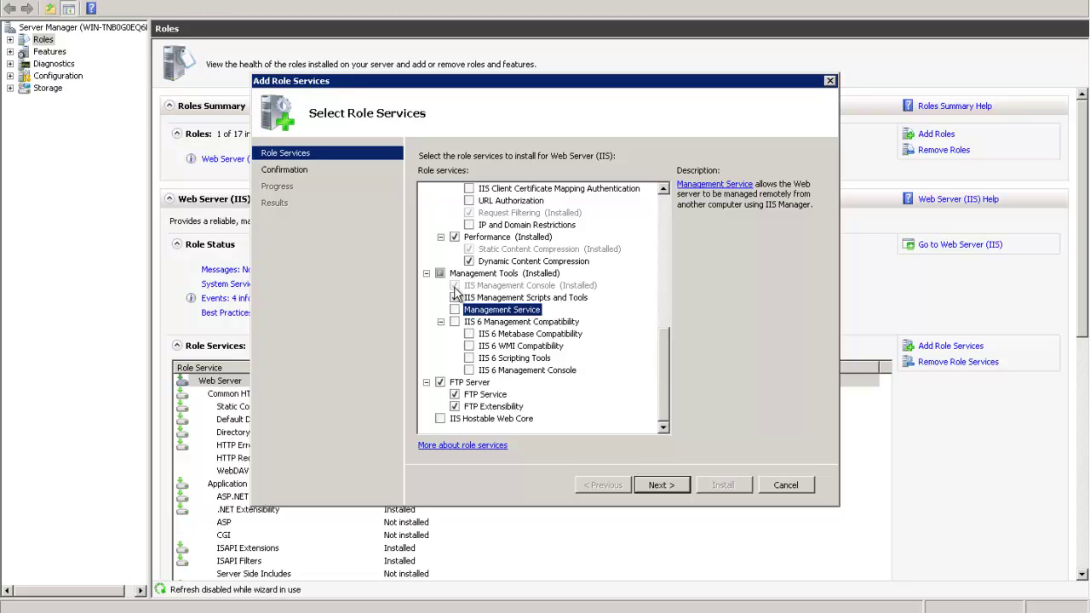
Confirm and install the selected role services, and close the Add Role Services wizard when it finishes.
left_click_drag(663, 369, 663, 235)
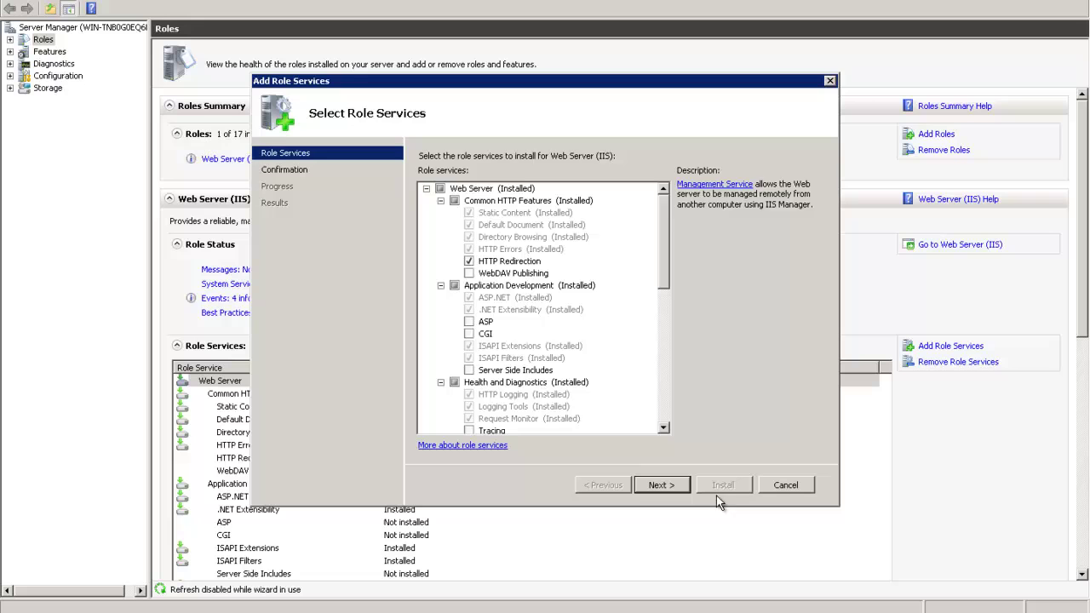
left_click(661, 486)
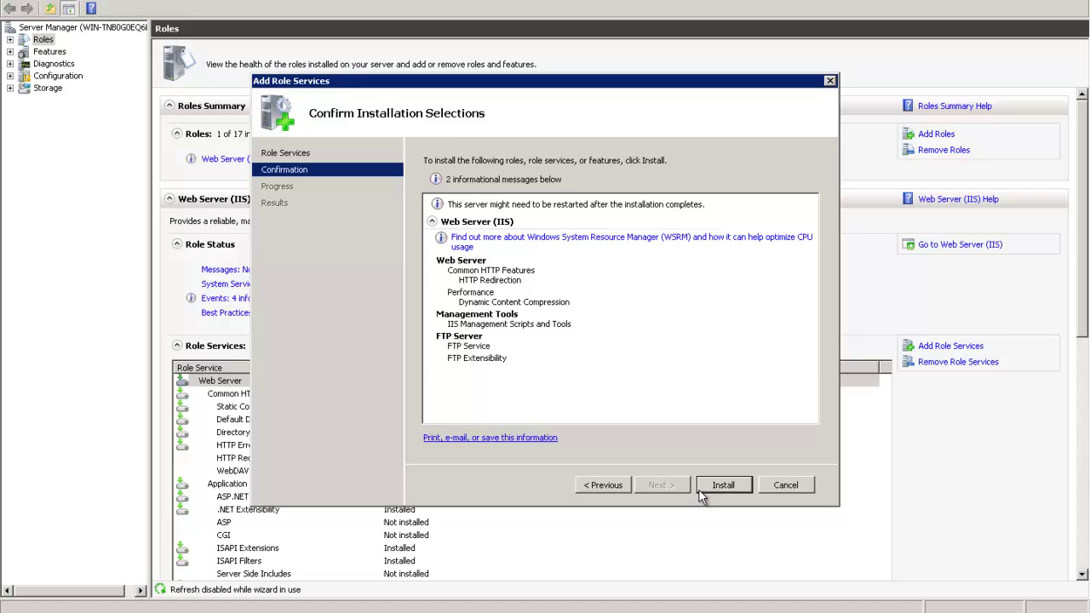
left_click(731, 484)
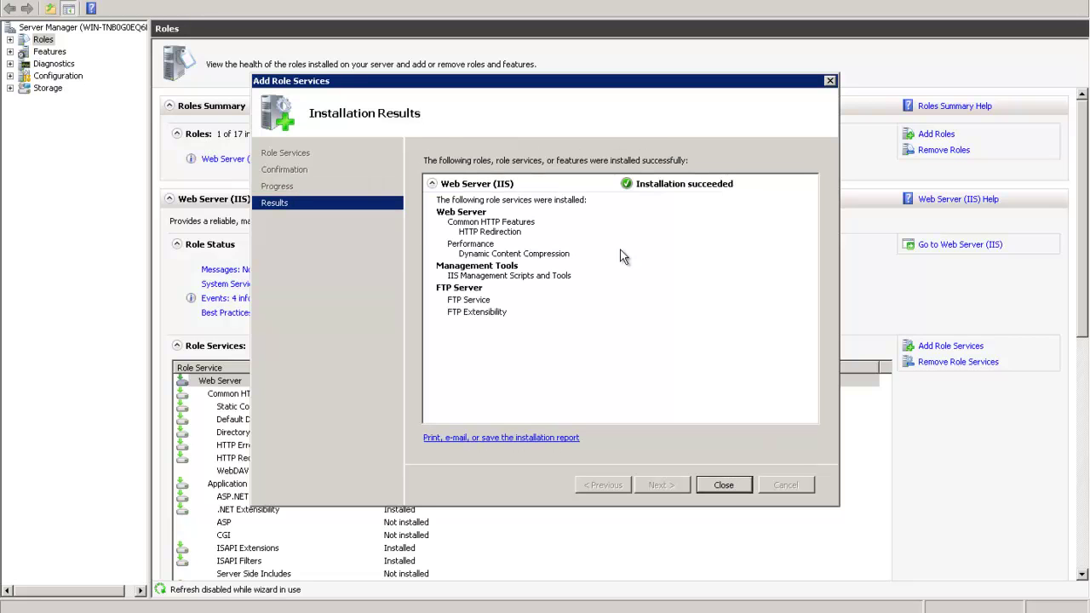
left_click(724, 486)
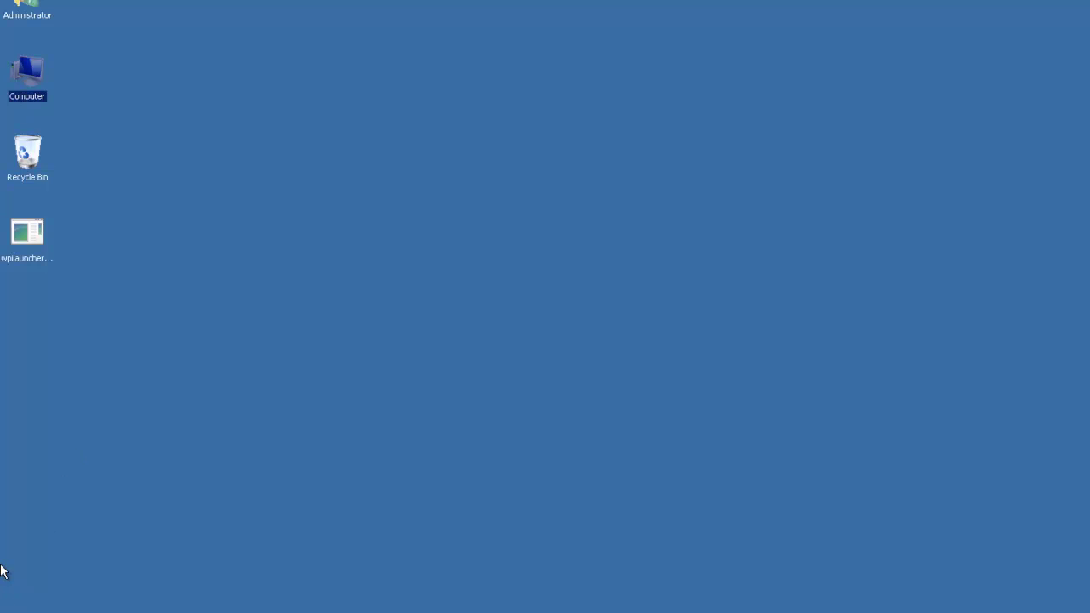
Run inetmgr to switch to IIS Manager and select the Default Web Site under the server's Sites.
left_click(12, 607)
left_click(211, 543)
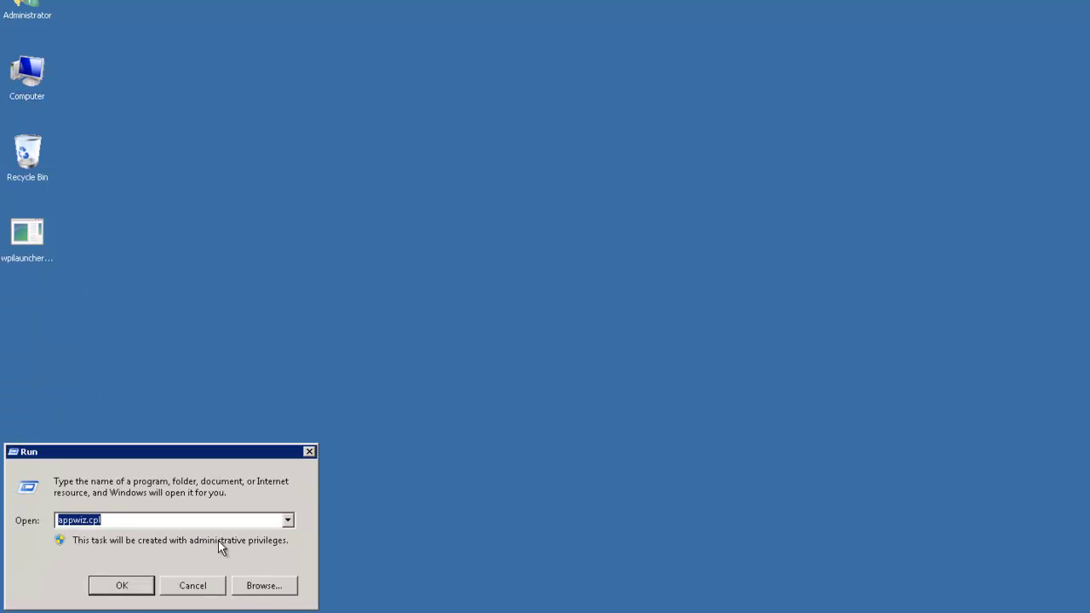
type("inetmgr")
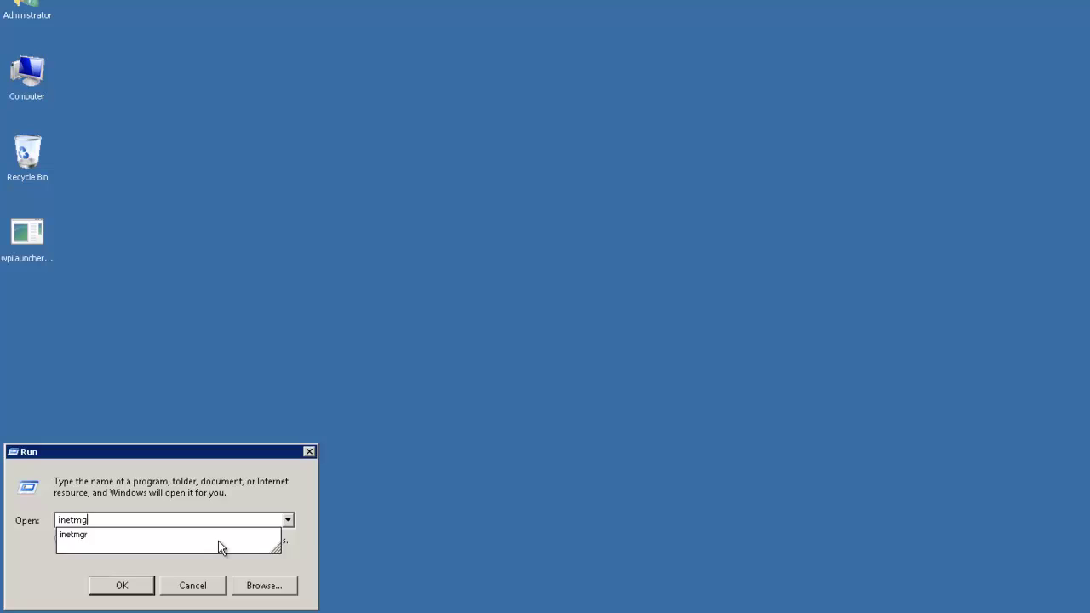
key("Return")
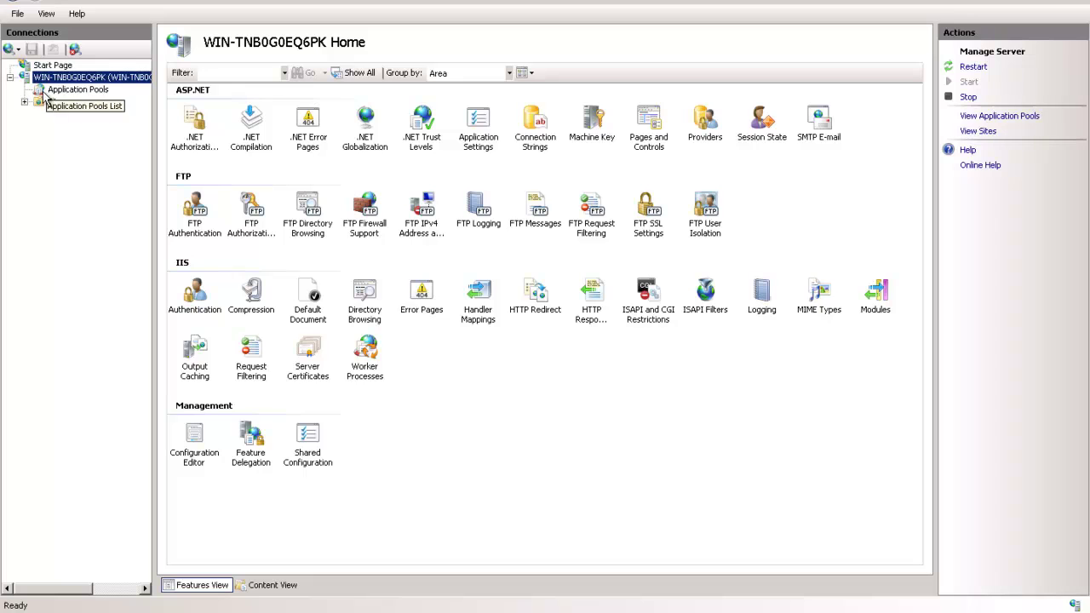
left_click(49, 102)
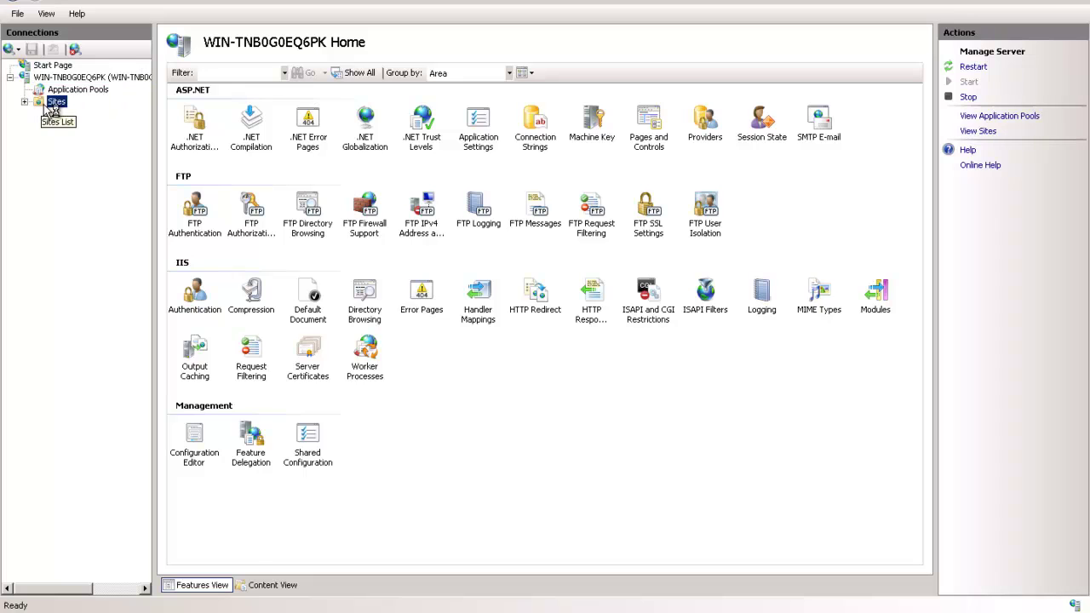
left_click(53, 113)
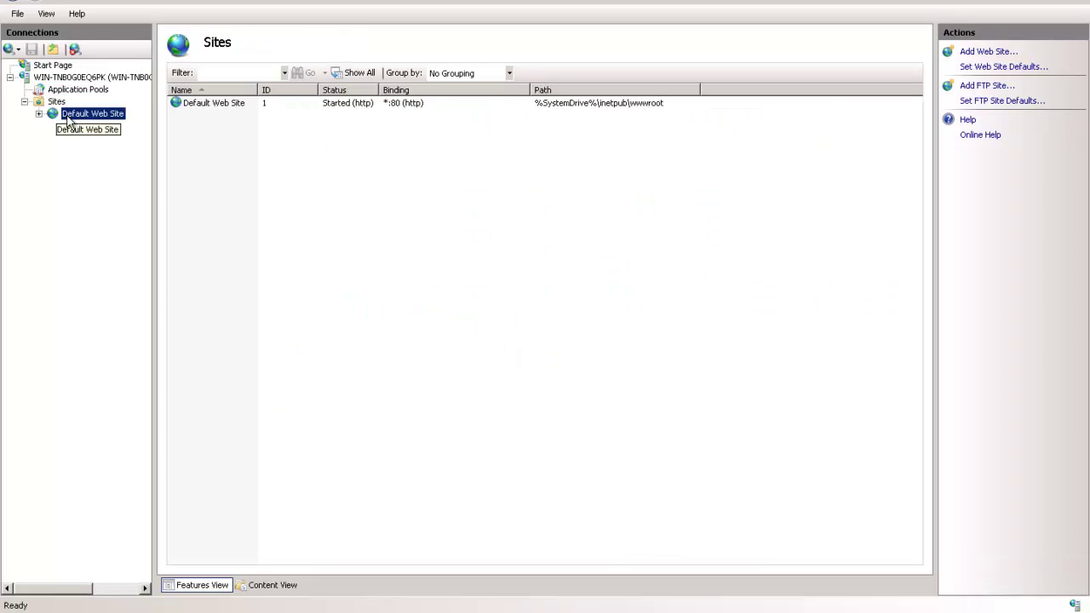